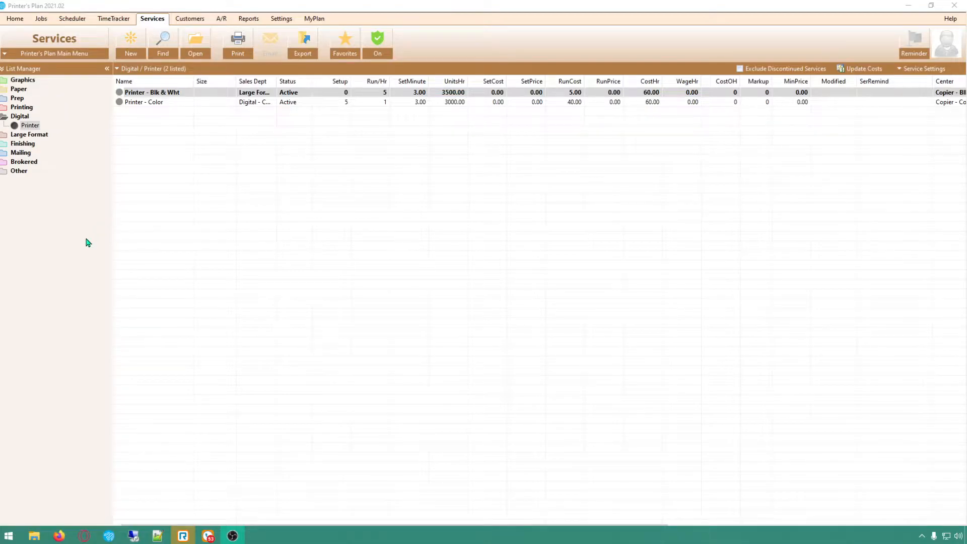
- Create a new digital printer service named "Color Printer" and assign it to the Digital - Color sales department
click(131, 48)
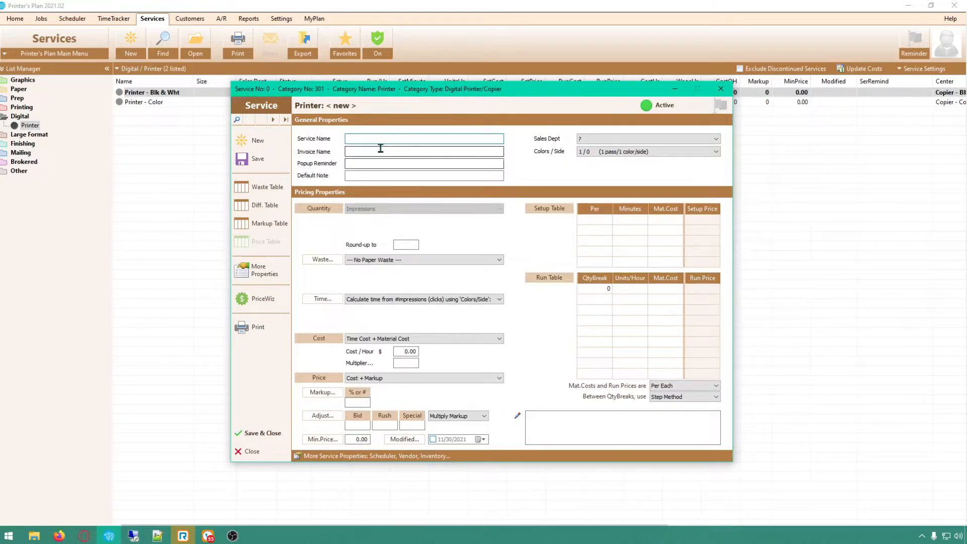
text(Printer)
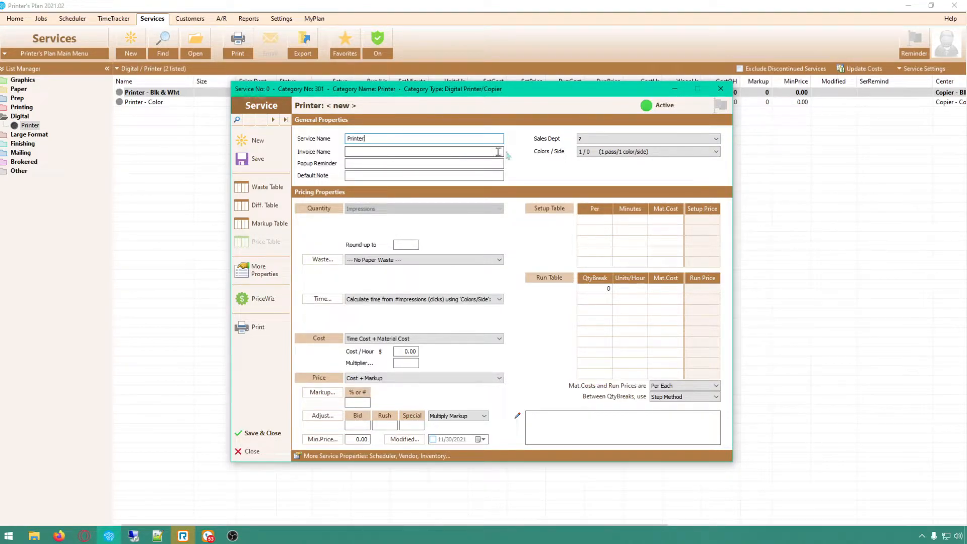
click(607, 143)
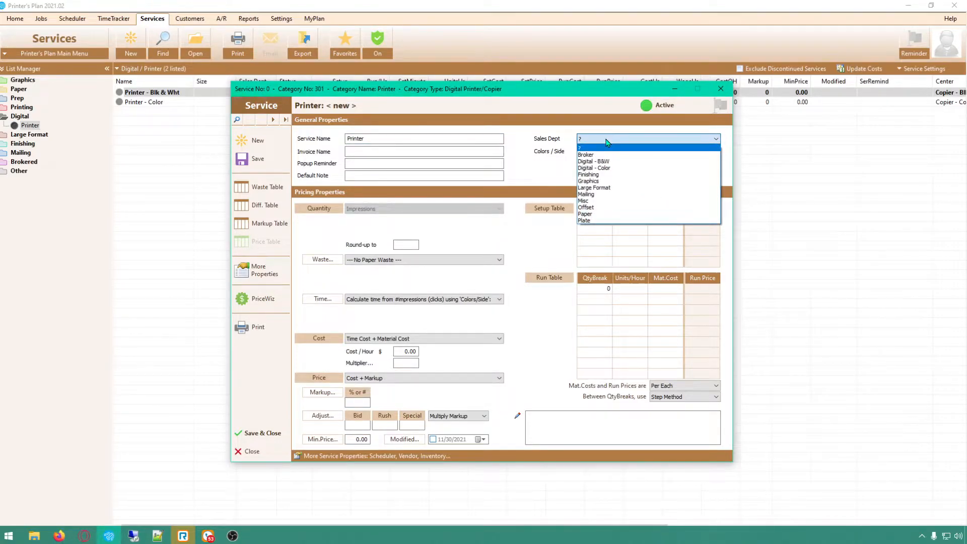
click(606, 171)
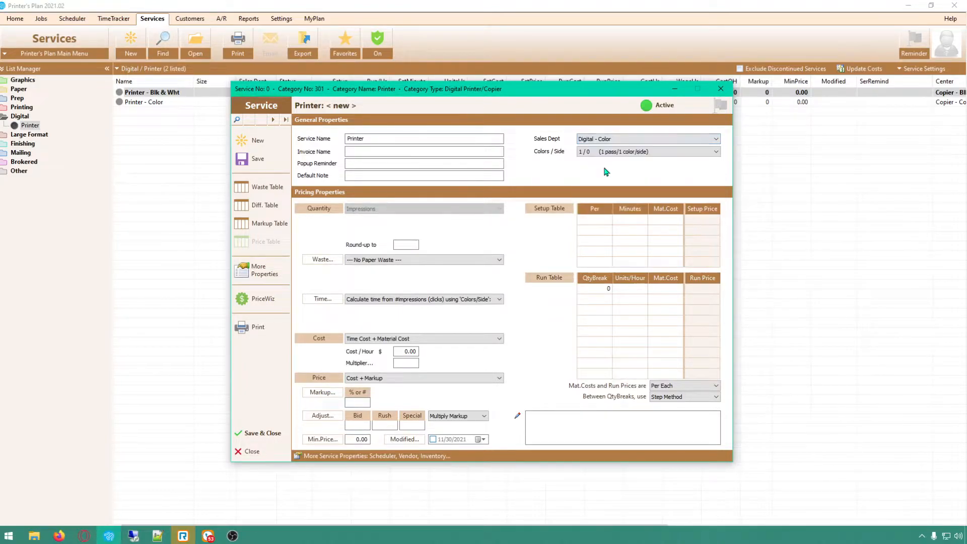
double_click(379, 136)
text(Color Printer)
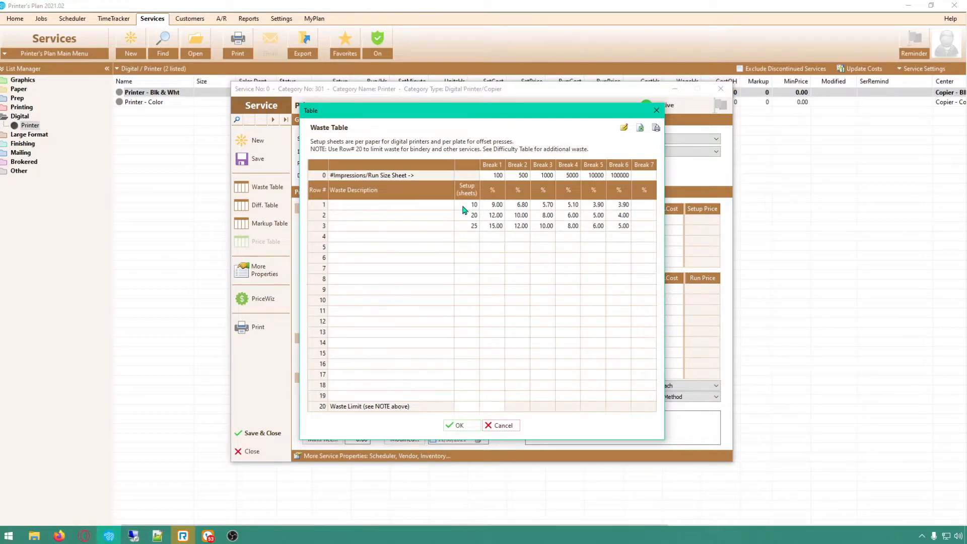
- Examine the Waste Table's setup sheets, impression breaks and waste percentages, then close the table
click(425, 208)
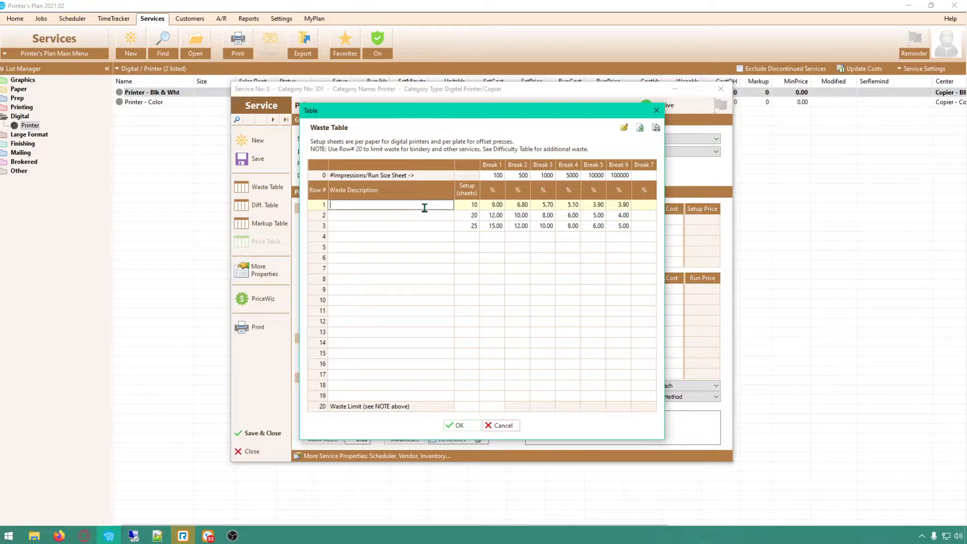
click(474, 206)
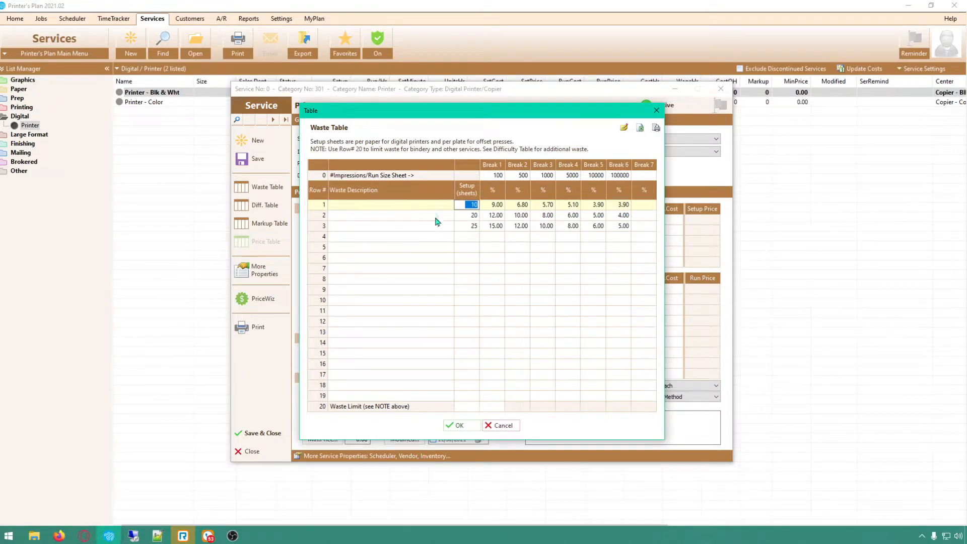
click(501, 177)
click(522, 178)
click(547, 178)
click(571, 178)
click(496, 206)
click(523, 206)
click(546, 177)
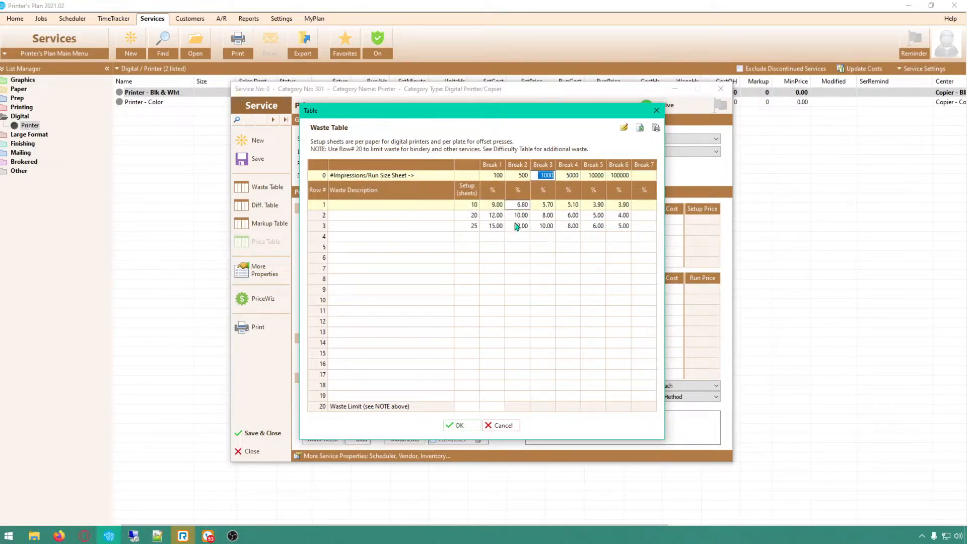
key(Down)
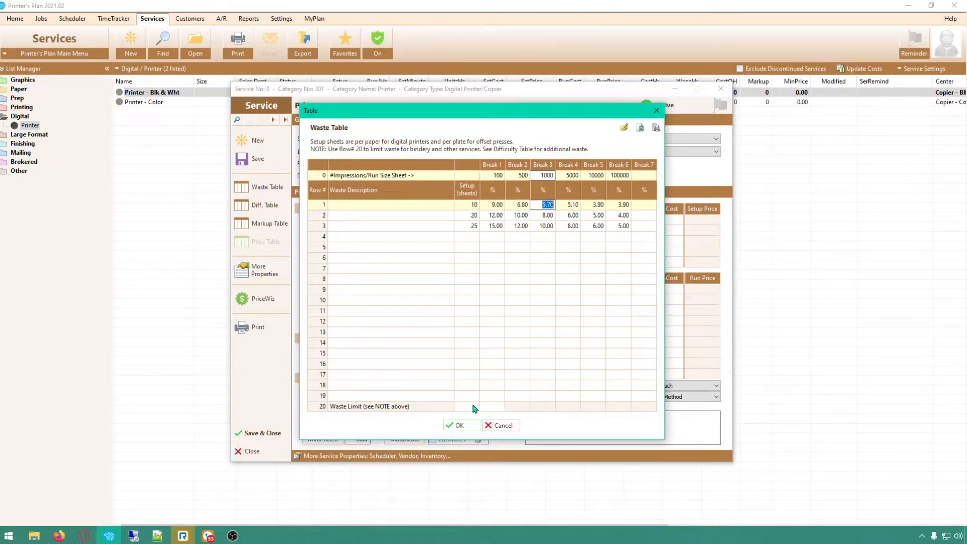
click(456, 426)
- Set the waste to "Use following Waste Properties" with 10 setup sheets plus 1% of the run quantity, keeping the time calculation method
click(499, 260)
click(409, 411)
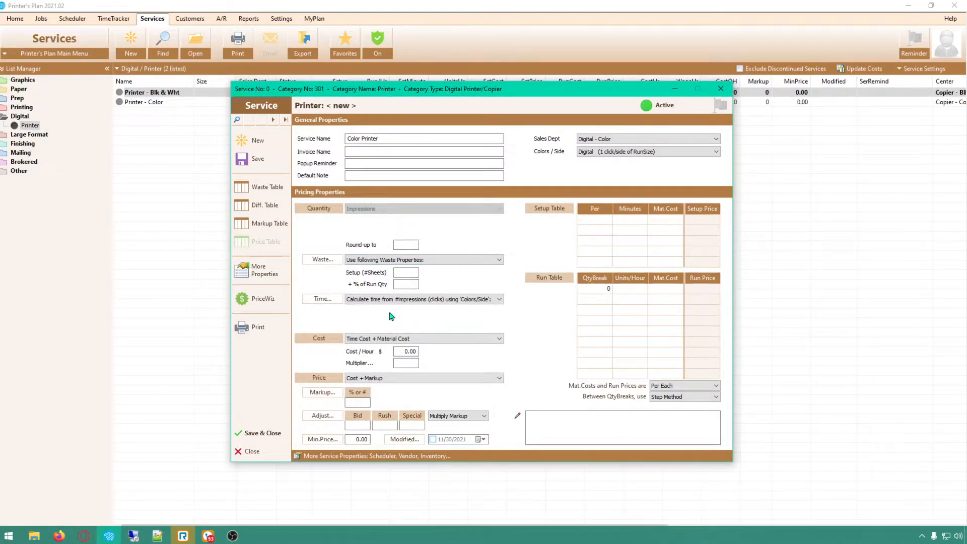
click(411, 275)
text(10)
click(417, 284)
click(500, 301)
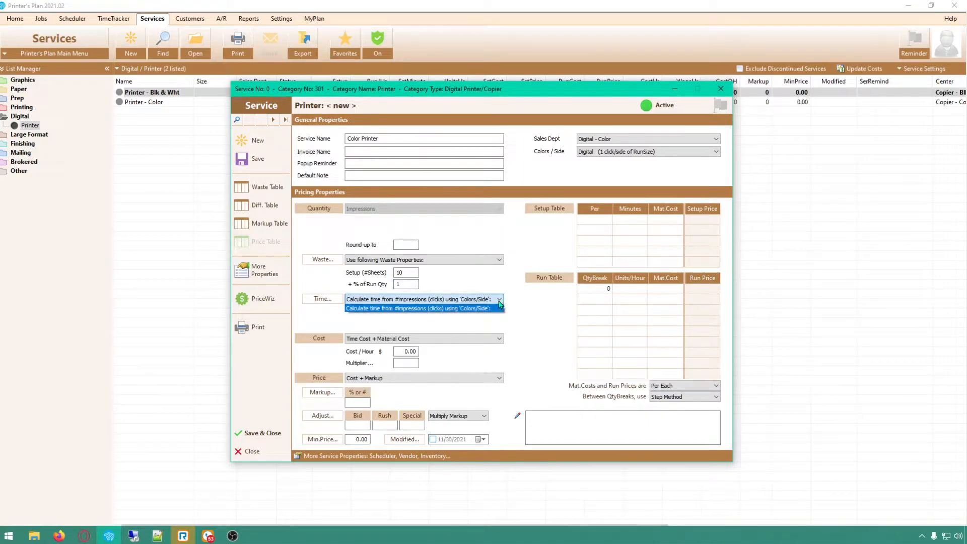
click(500, 305)
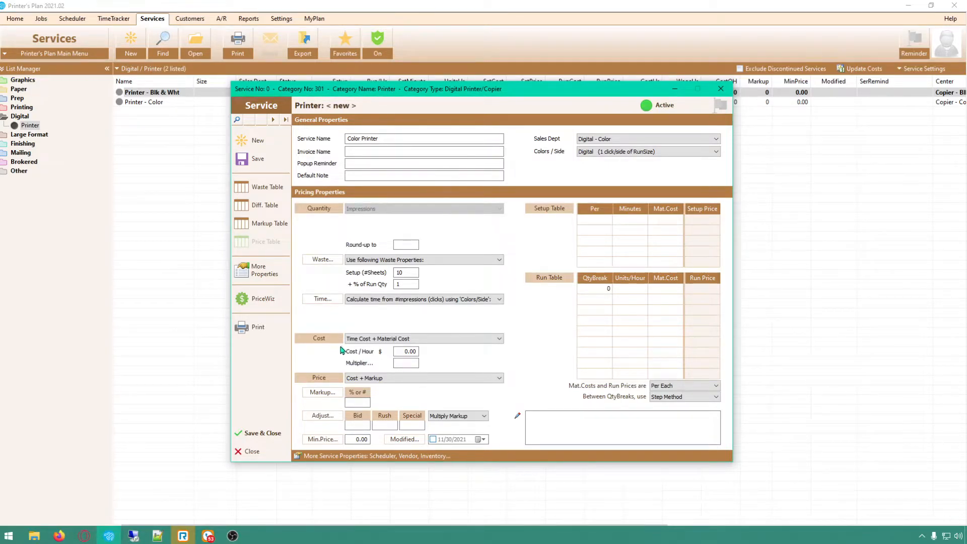
- Set the first run table row to 3000 units per hour and extend the service name to "Color Printer - 8.5 x 11"
click(399, 355)
click(633, 289)
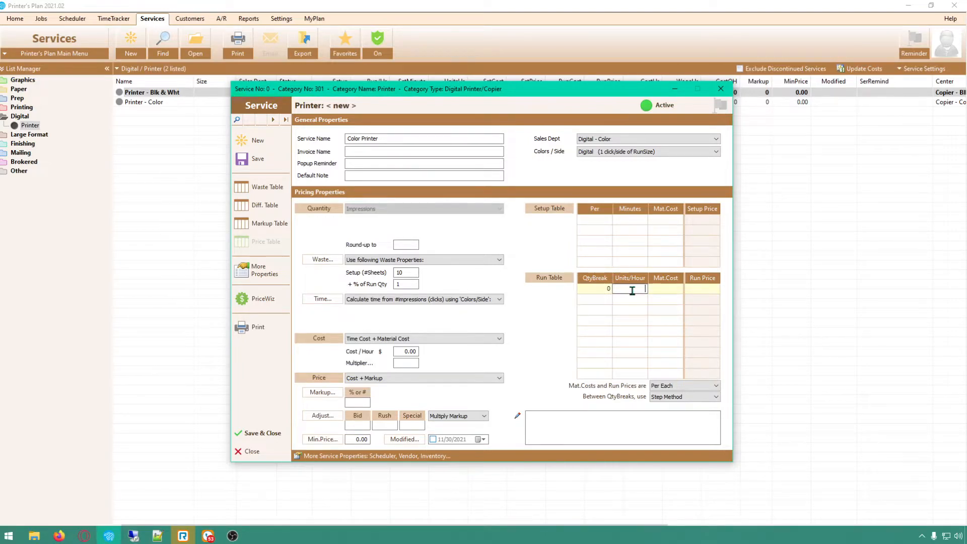
text(3000)
click(406, 139)
text(- 8.5 x 11)
- Set the run table's material cost to .01 and the service's cost per hour to 80.00
click(666, 289)
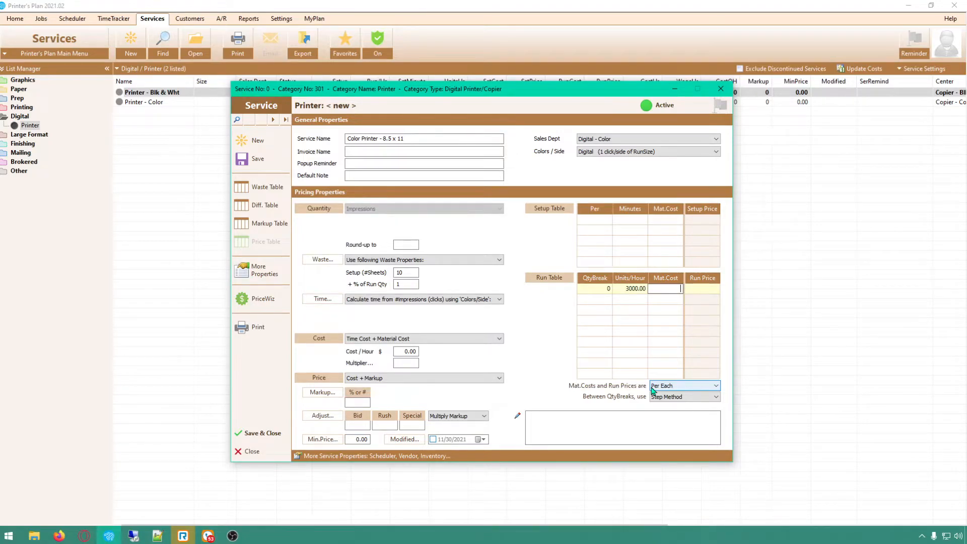
text(.01)
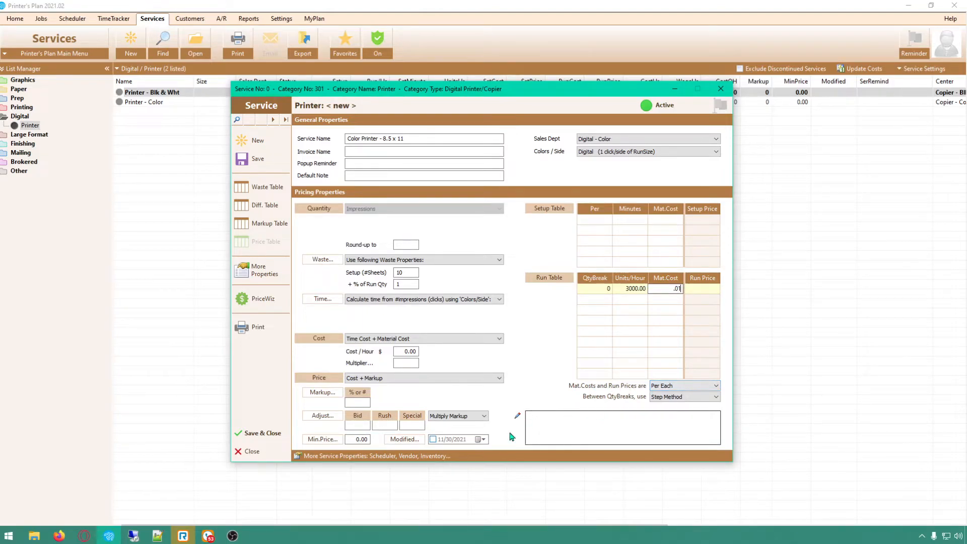
click(400, 351)
drag(400, 351, 474, 352)
text(80.00)
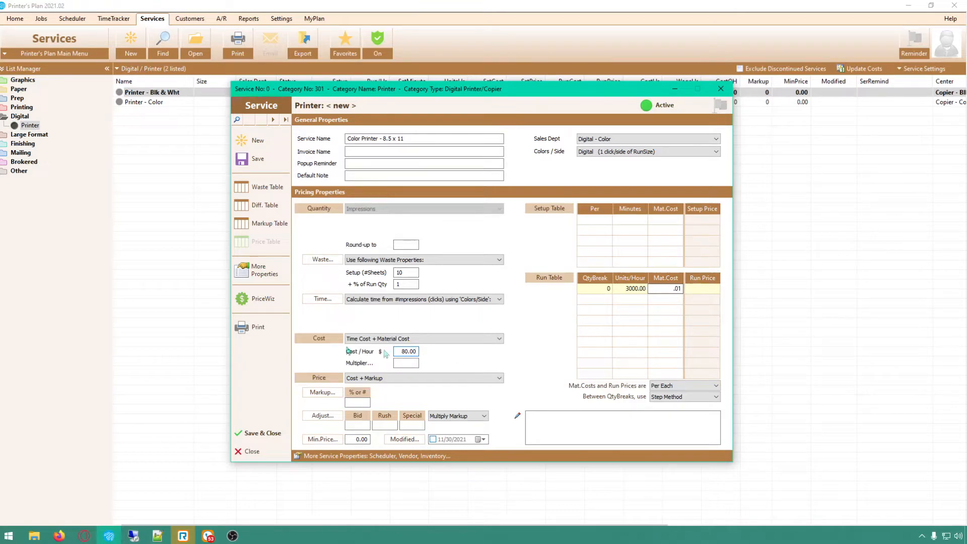
click(406, 363)
- Set the service's price method to Use Price Table
click(371, 379)
click(369, 396)
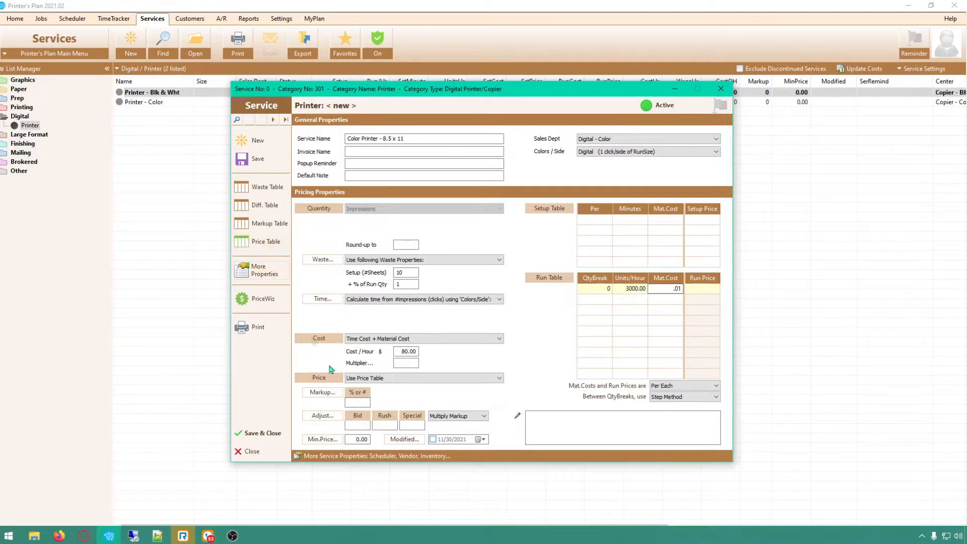
click(389, 379)
click(375, 387)
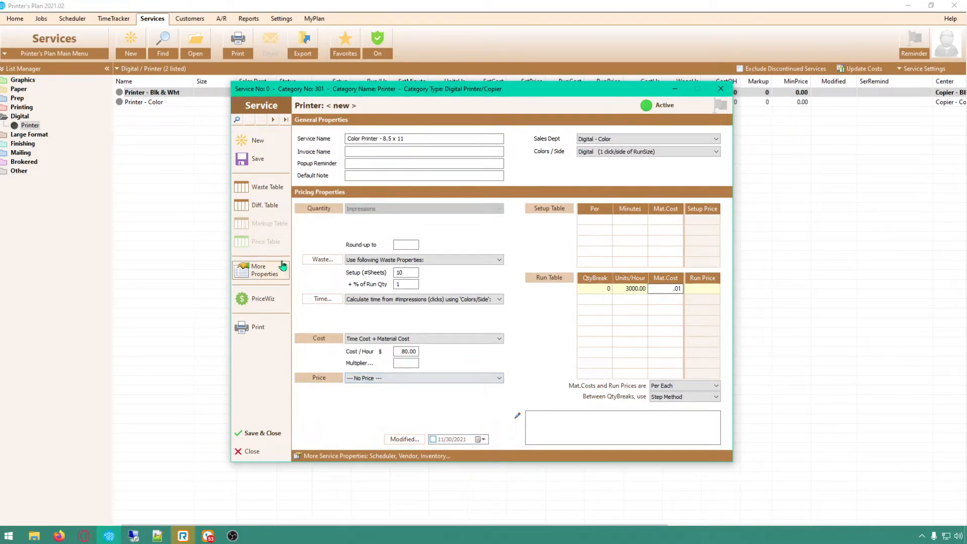
click(371, 379)
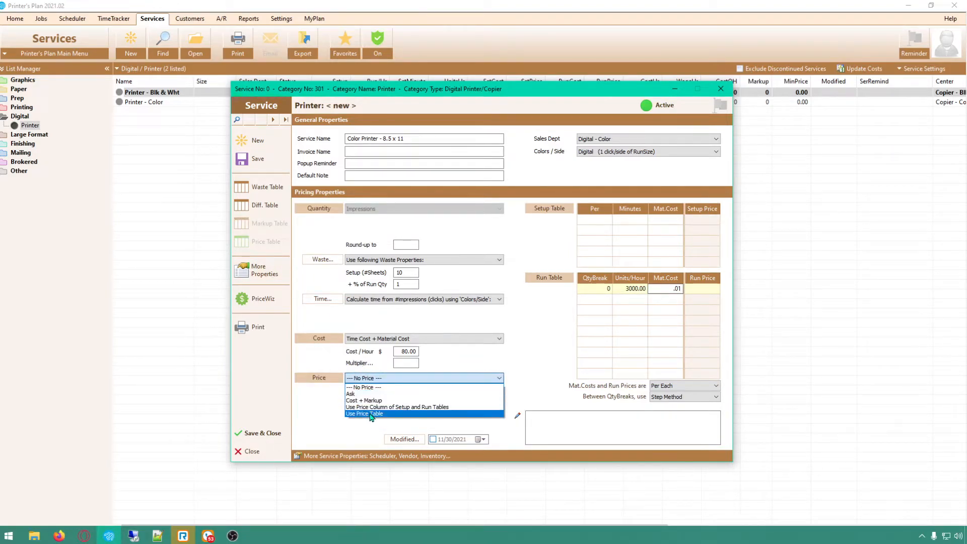
click(372, 416)
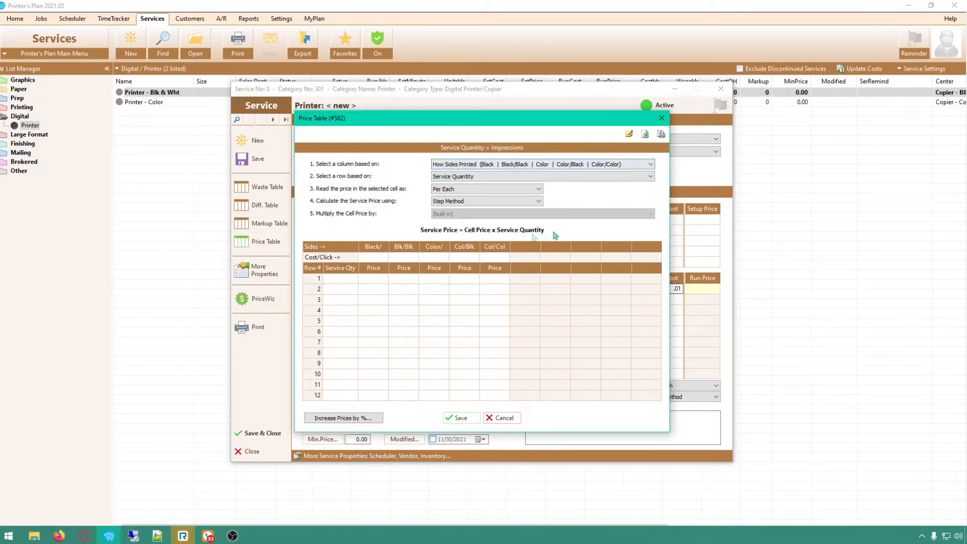
- Set the price table's cost per click to .02 for Black and Blk/Blk, .04 for Color and Col/Col, and .03 for Col/Blk
click(377, 257)
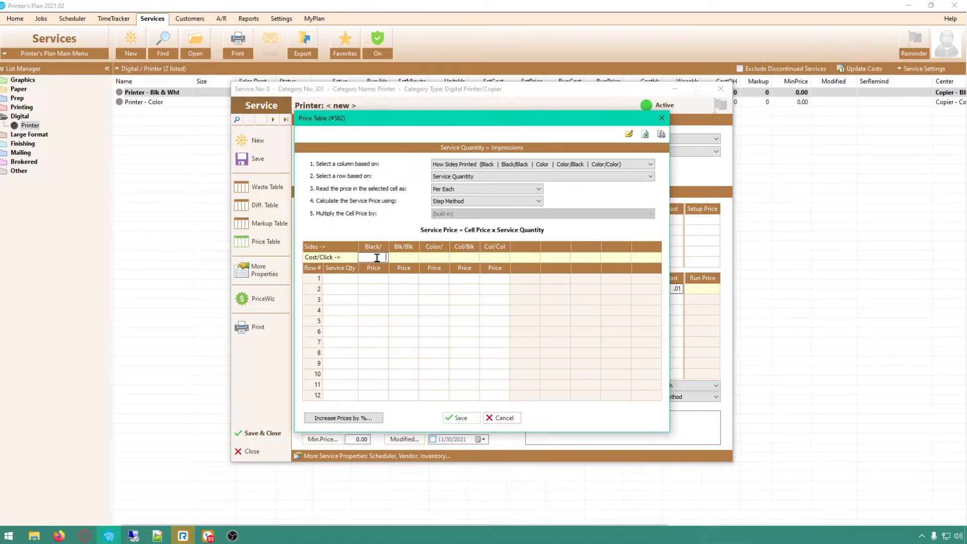
text(.02)
click(411, 258)
text(.02)
click(433, 261)
text(.04)
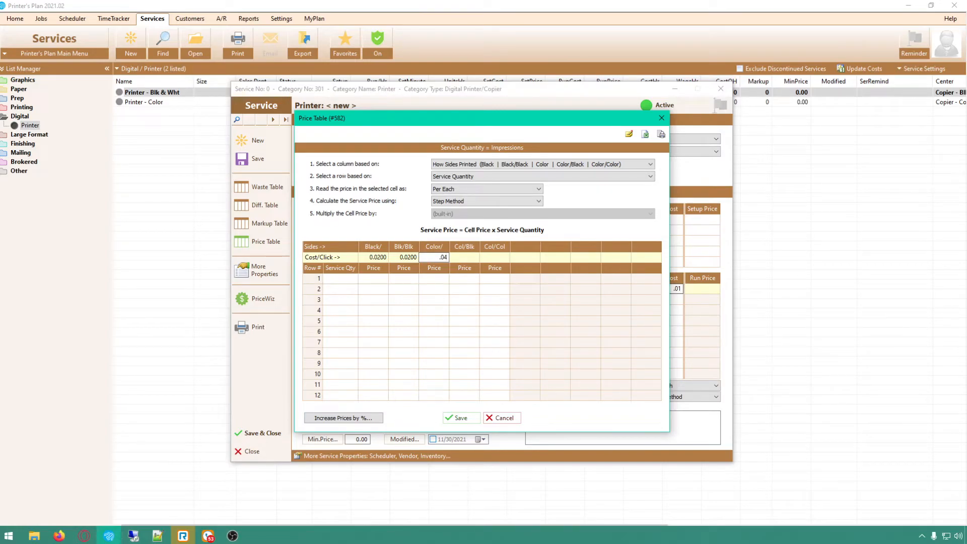
click(506, 259)
text(.04)
click(460, 258)
text(.03)
- Enter service quantity breaks of 500, 1000 and 2000 in the first three price table rows
click(338, 279)
text(500)
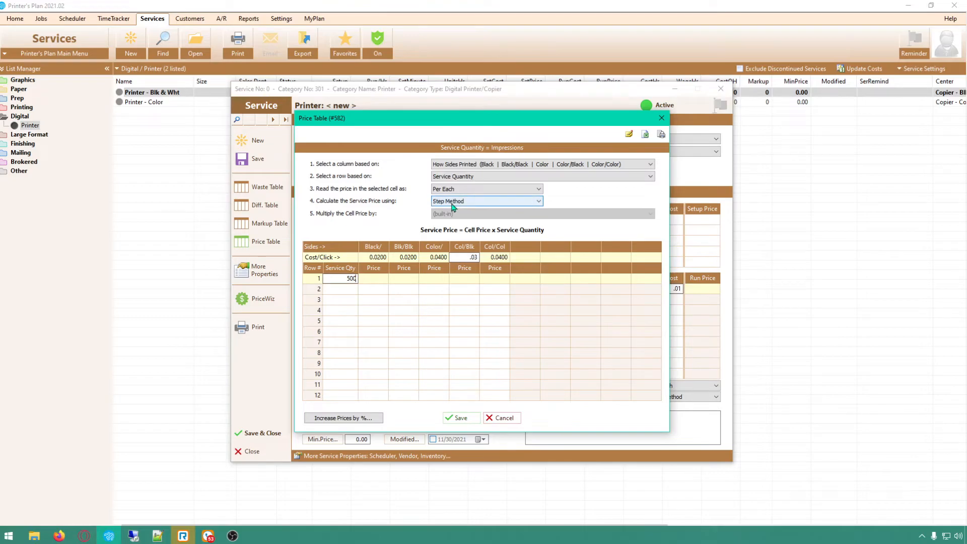
click(345, 290)
text(1000)
click(341, 301)
text(2000)
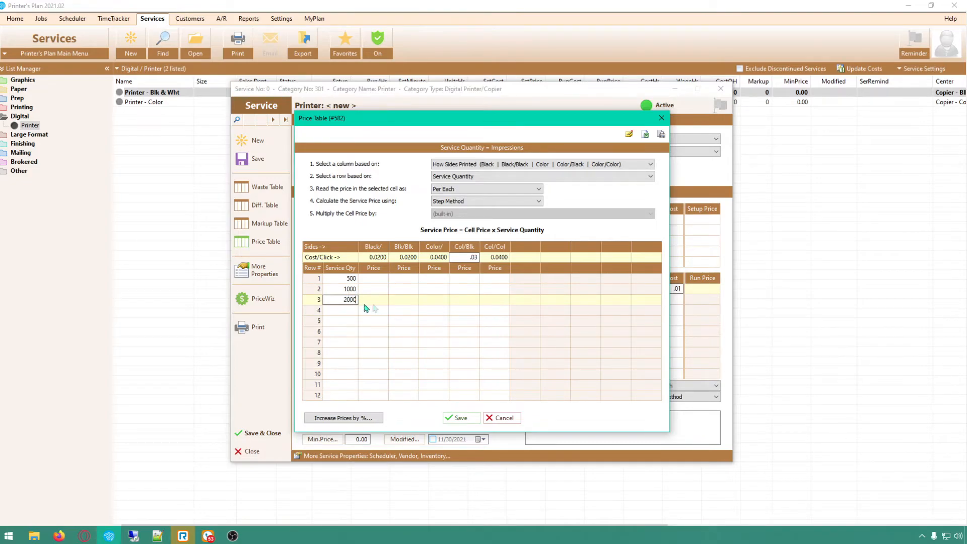
click(380, 280)
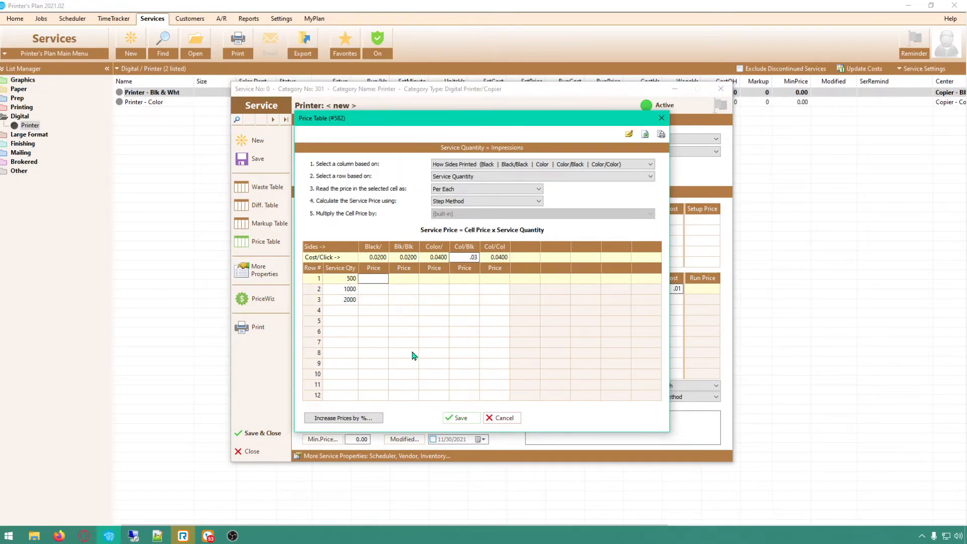
click(349, 282)
click(344, 290)
click(341, 301)
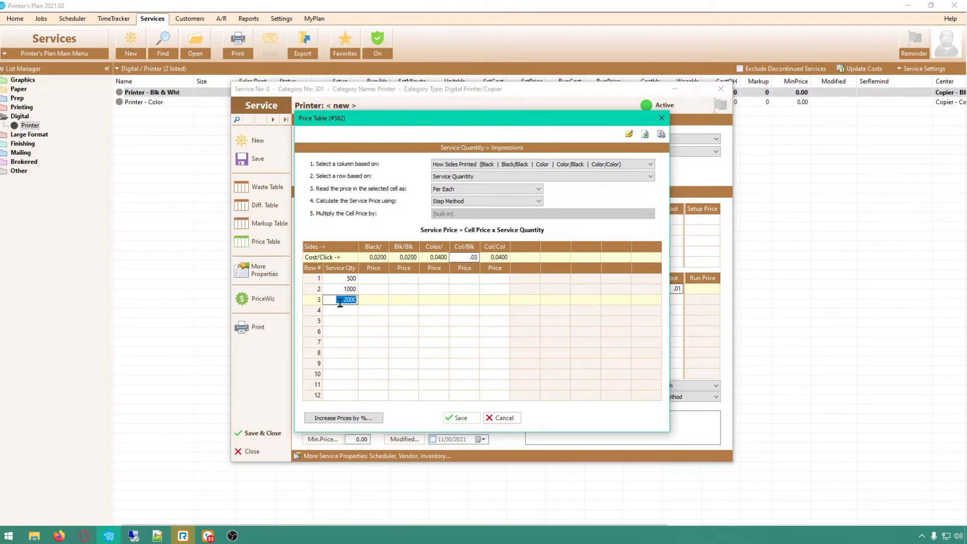